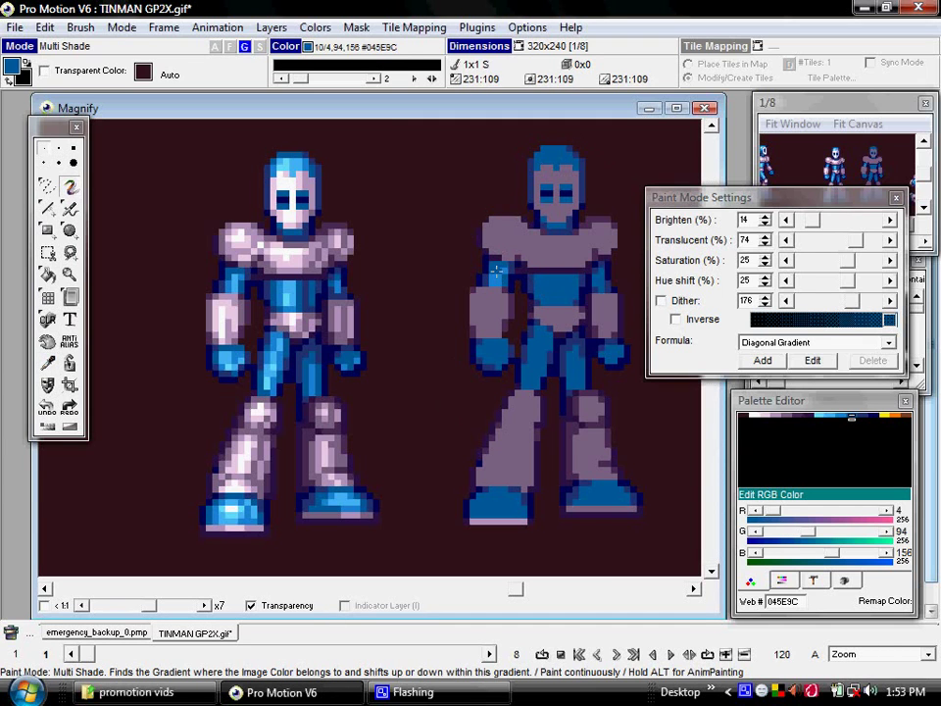
Step: Switch to ordinary solid painting, then paint and undo a test pixel beside the robot
{"action": "key", "text": "F1"}
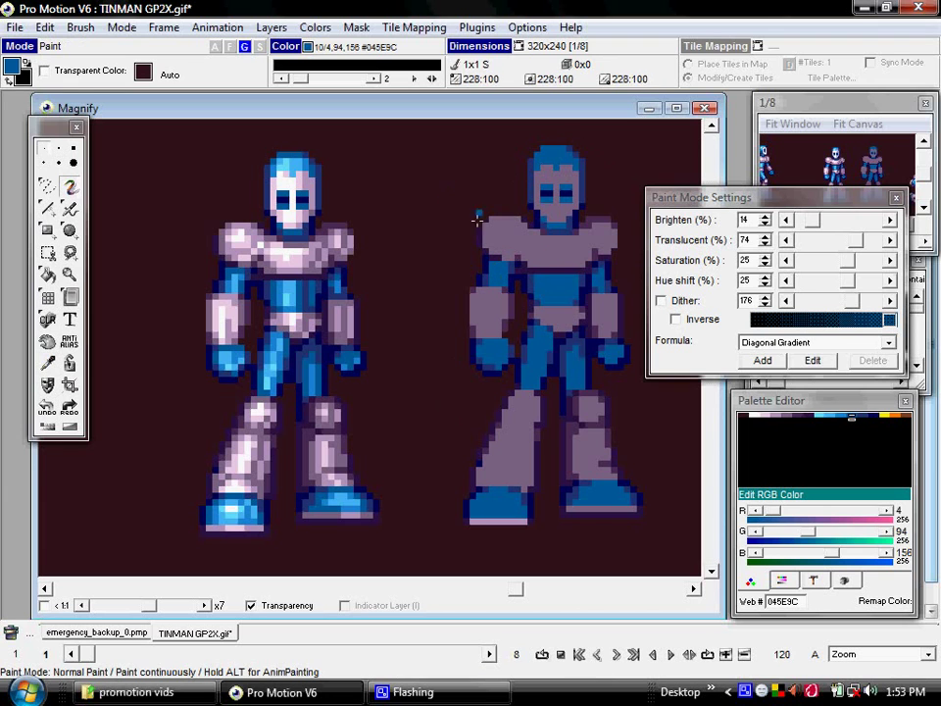
{"action": "left_click", "coordinate": [422, 215]}
{"action": "key", "text": "ctrl+z"}
Step: Set the painting mode to Multi Shade and bring up the palette's RGB table editor
{"action": "left_click", "coordinate": [121, 28]}
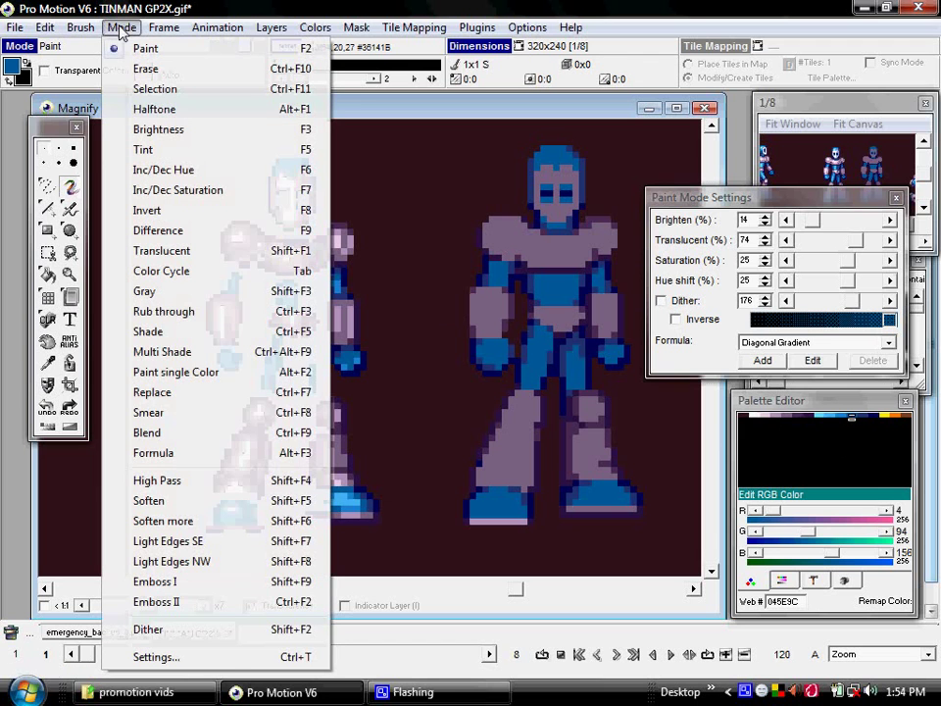
{"action": "left_click", "coordinate": [162, 351]}
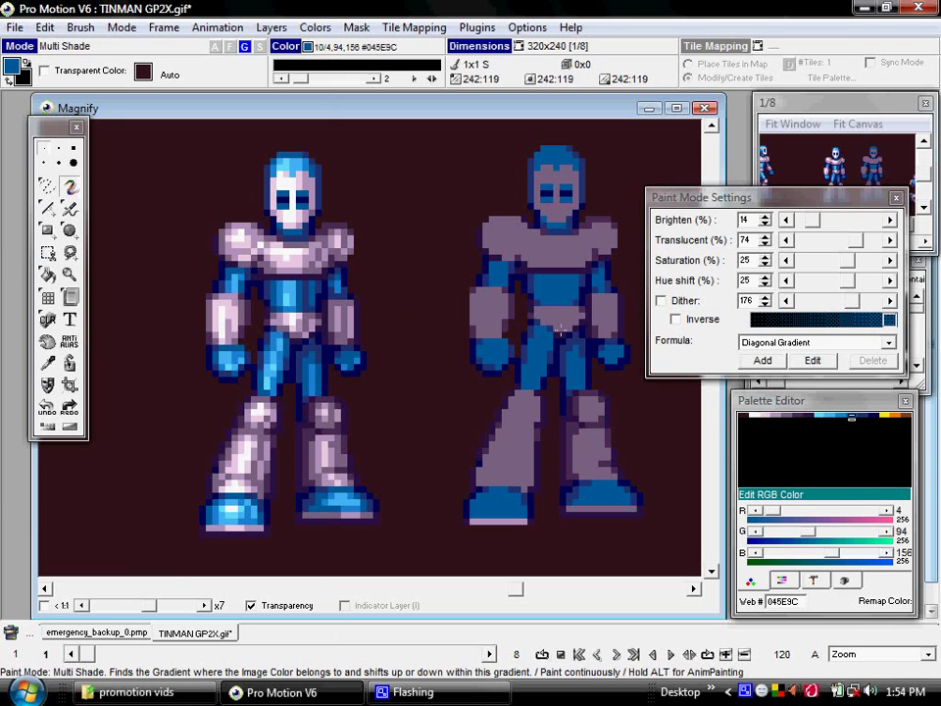
{"action": "key", "text": "p"}
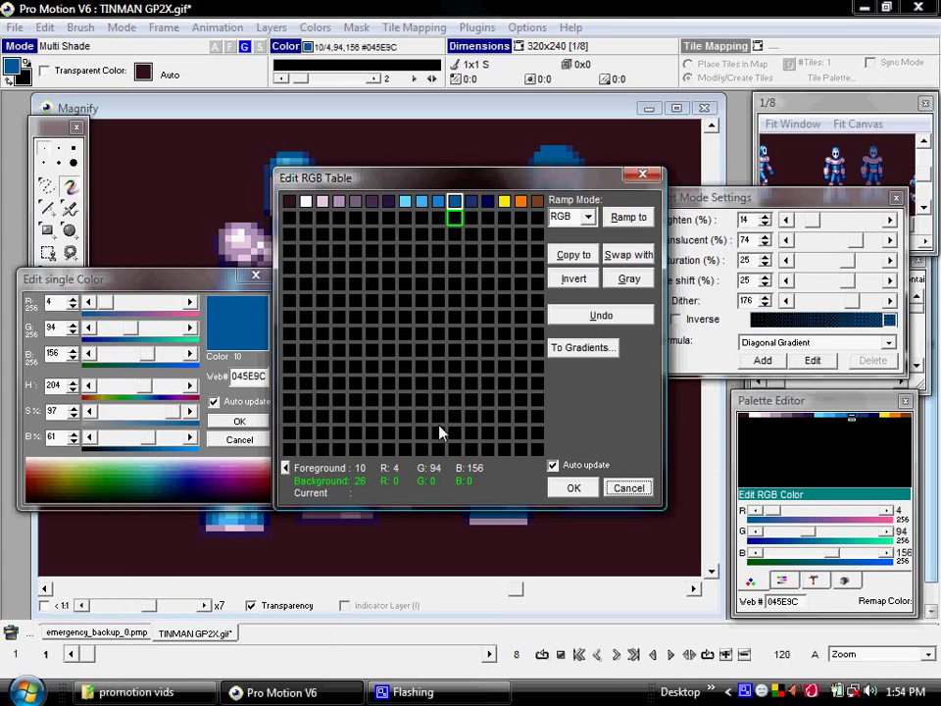
Step: Make gradient 1 run from white (colour 1) to dark purple (colour 6) with Multi Shade enabled
{"action": "left_click", "coordinate": [589, 350]}
{"action": "left_click_drag", "start_coordinate": [411, 152], "coordinate": [405, 189]}
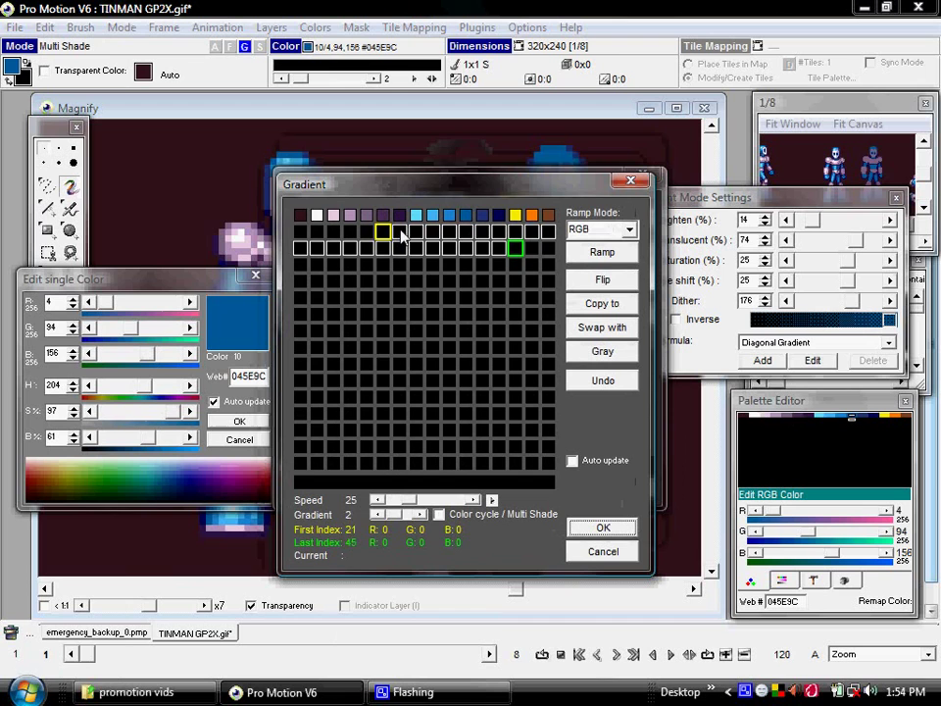
{"action": "left_click", "coordinate": [389, 516]}
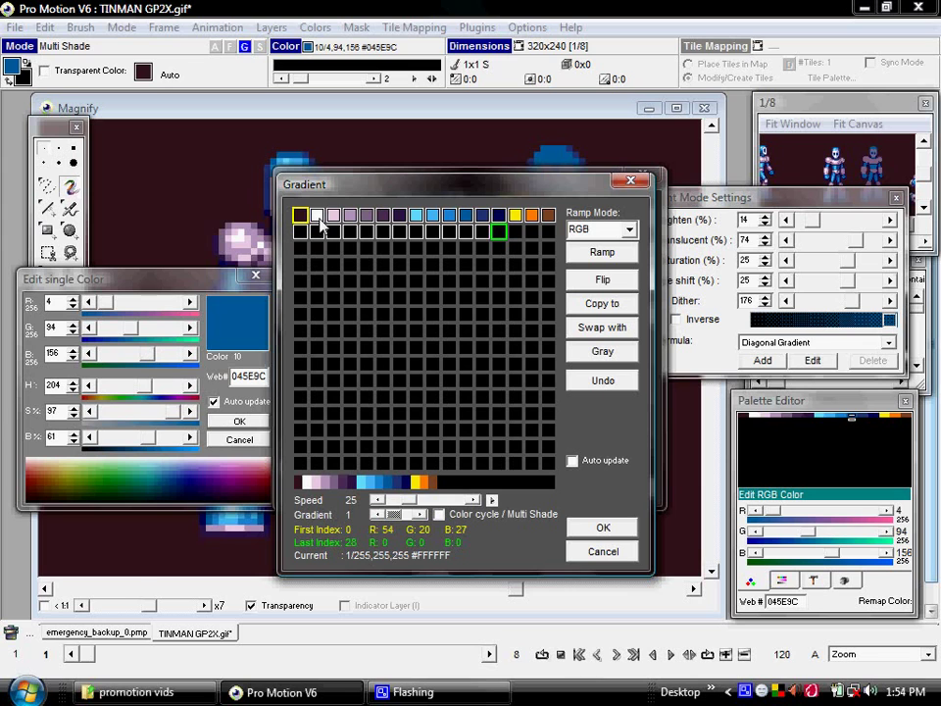
{"action": "left_click", "coordinate": [317, 218]}
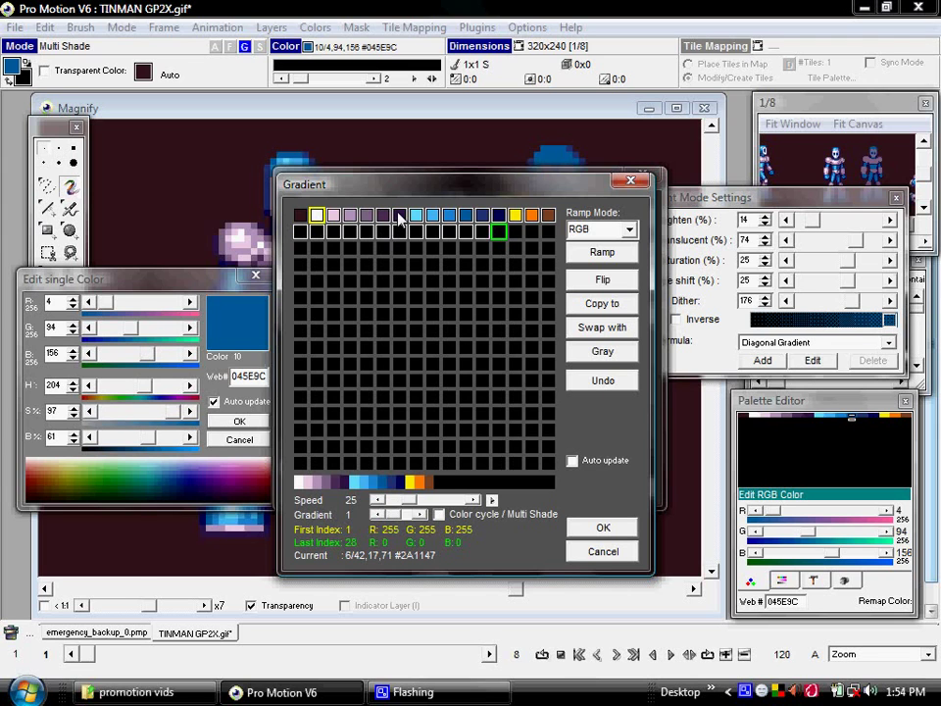
{"action": "right_click", "coordinate": [400, 217]}
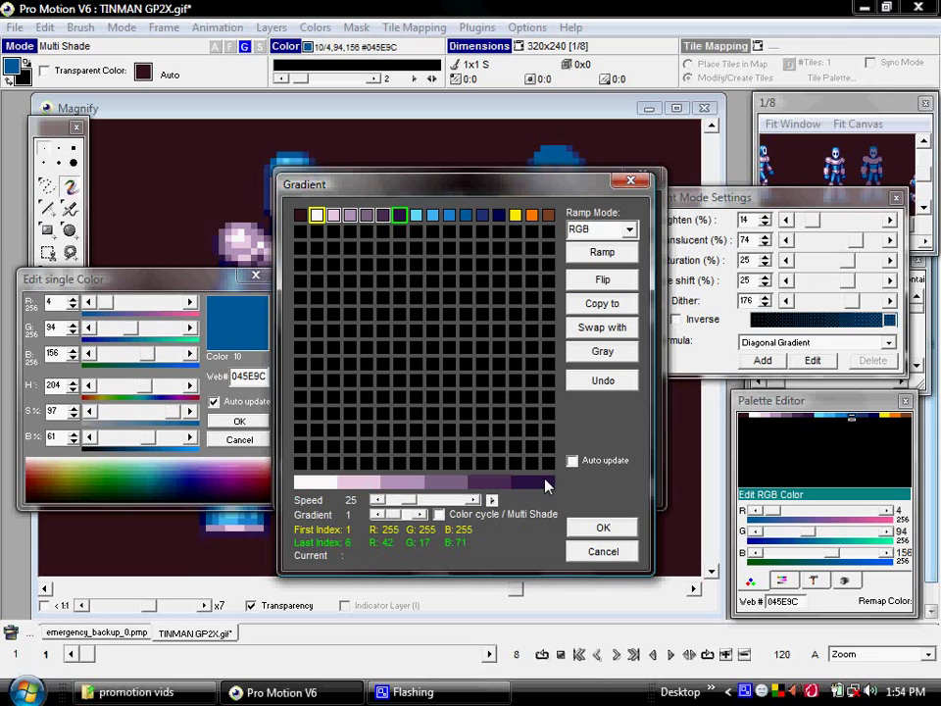
{"action": "left_click", "coordinate": [439, 515]}
Step: Set gradient 2 as a light blue to navy ramp over colours 7–12, Multi Shade enabled
{"action": "left_click", "coordinate": [397, 517]}
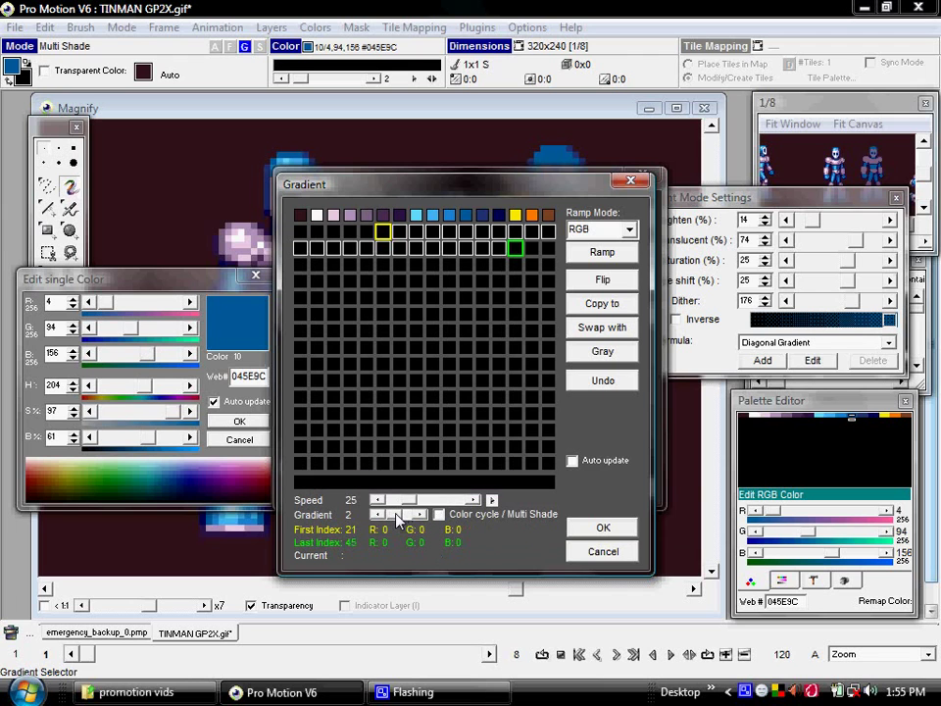
{"action": "left_click", "coordinate": [416, 215]}
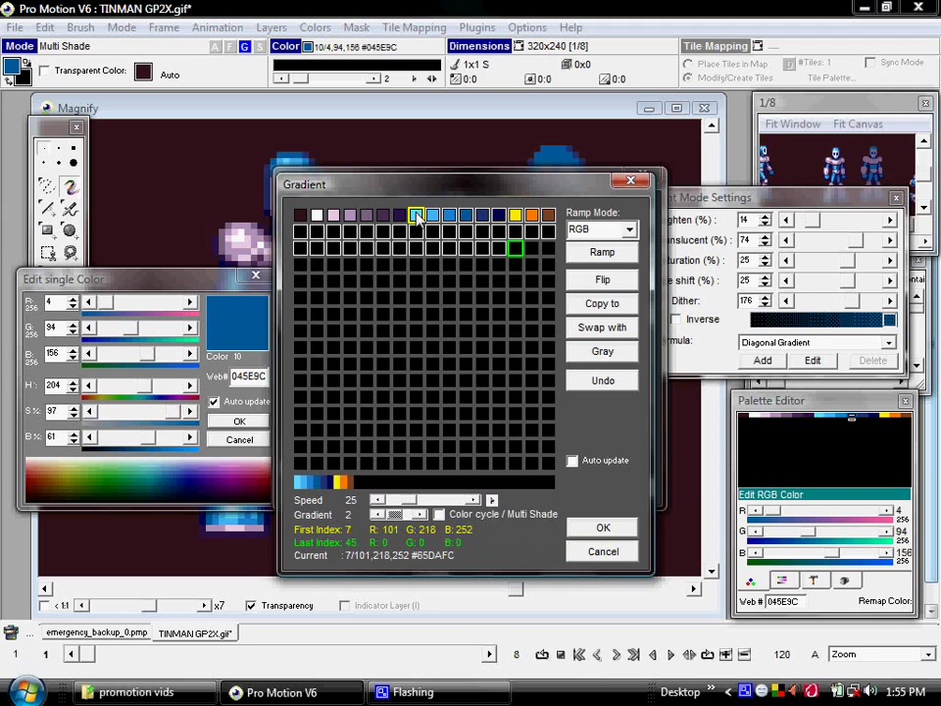
{"action": "right_click", "coordinate": [500, 216]}
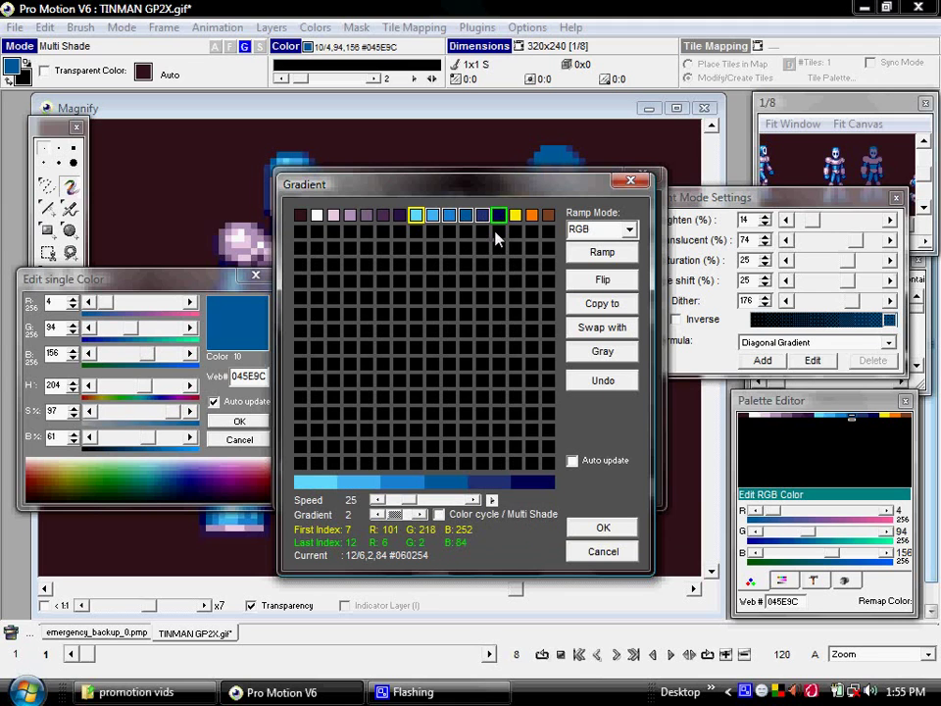
{"action": "left_click", "coordinate": [439, 514]}
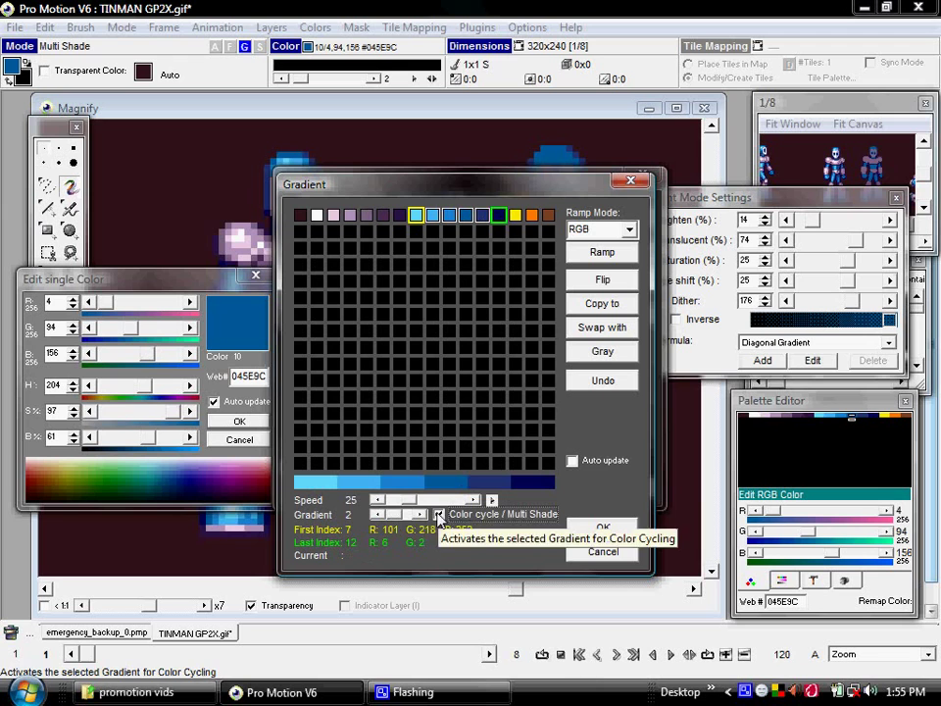
Step: Enable the yellow-to-brown gradient 3 for Multi Shade and confirm the gradient settings
{"action": "left_click", "coordinate": [406, 513]}
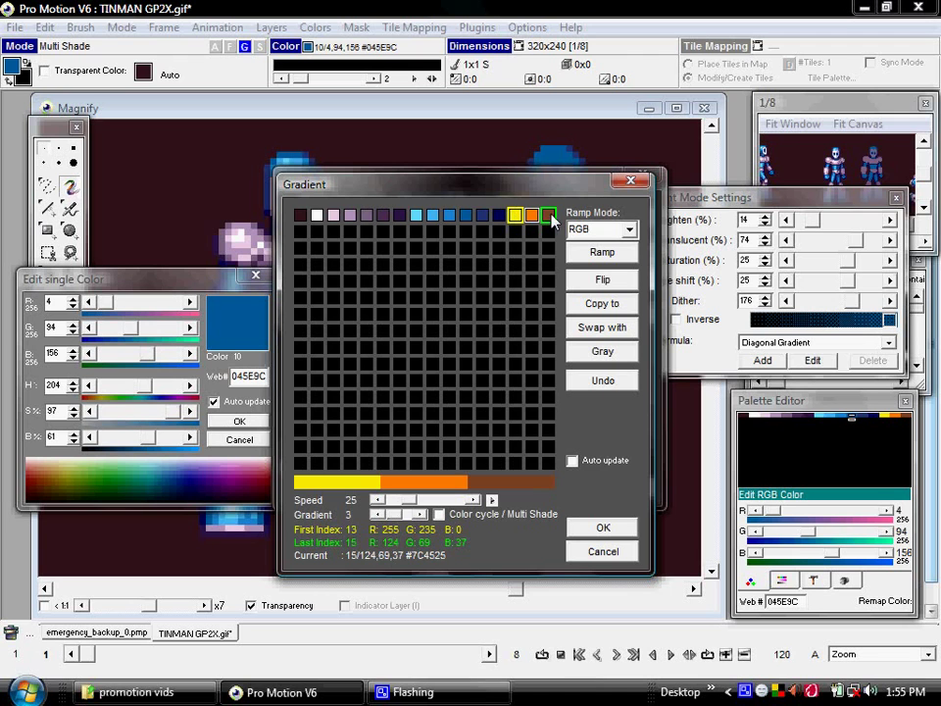
{"action": "left_click", "coordinate": [438, 514]}
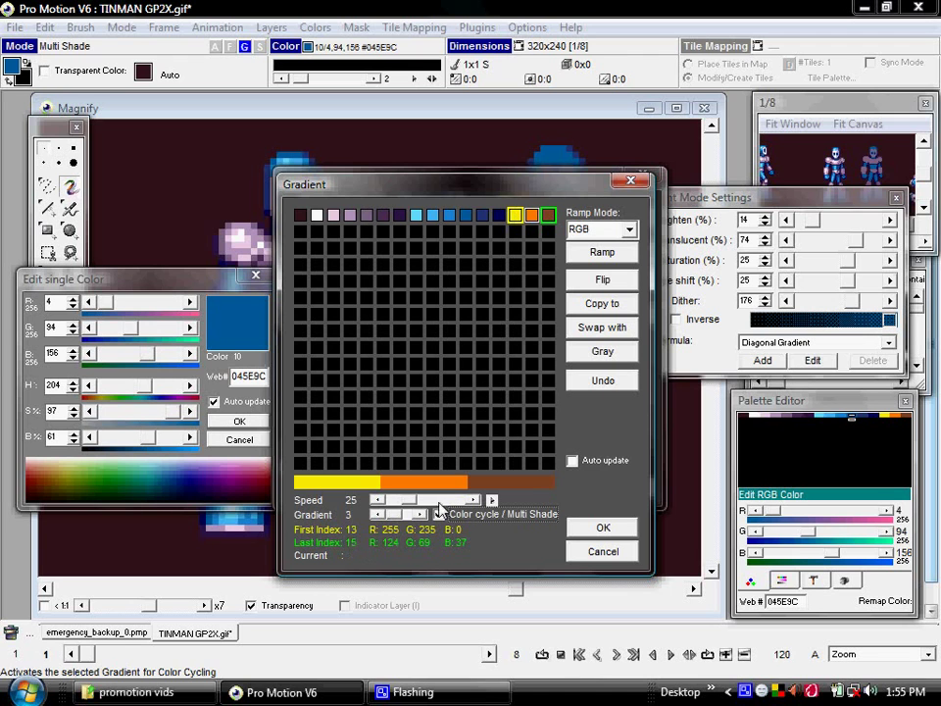
{"action": "left_click", "coordinate": [400, 515]}
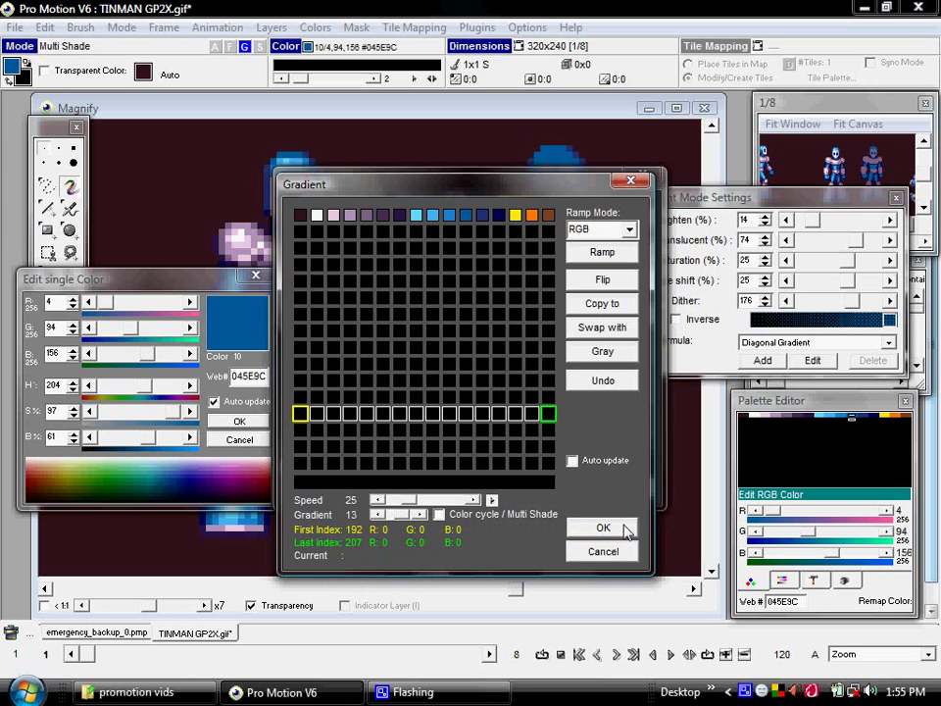
{"action": "left_click", "coordinate": [621, 527]}
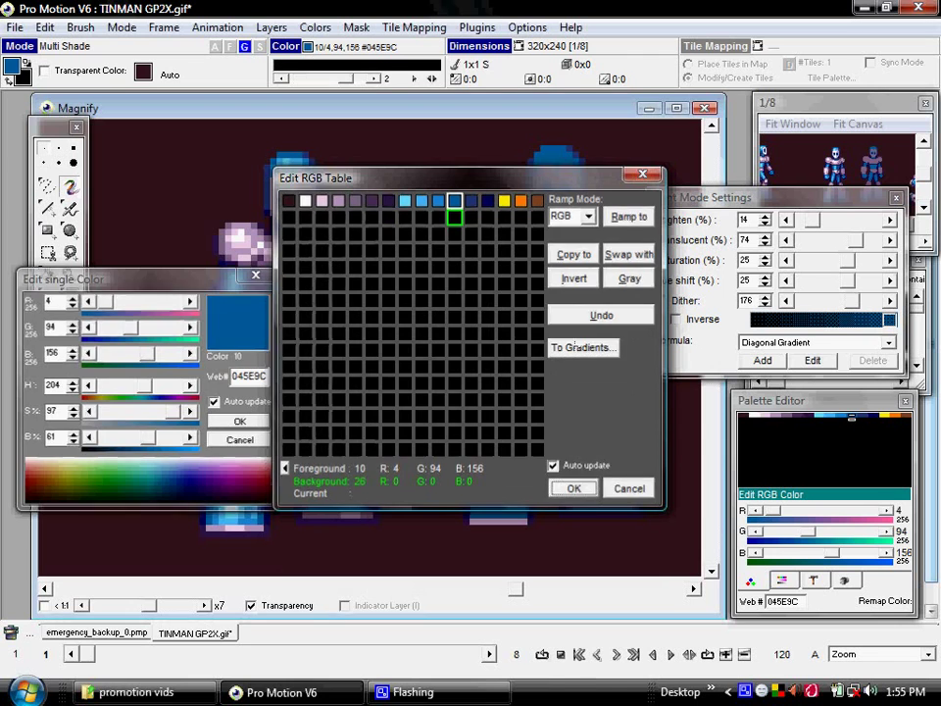
Step: Close the palette editors, then shade the robot's torso, arms and legs with an enlarged brush
{"action": "left_click", "coordinate": [589, 495]}
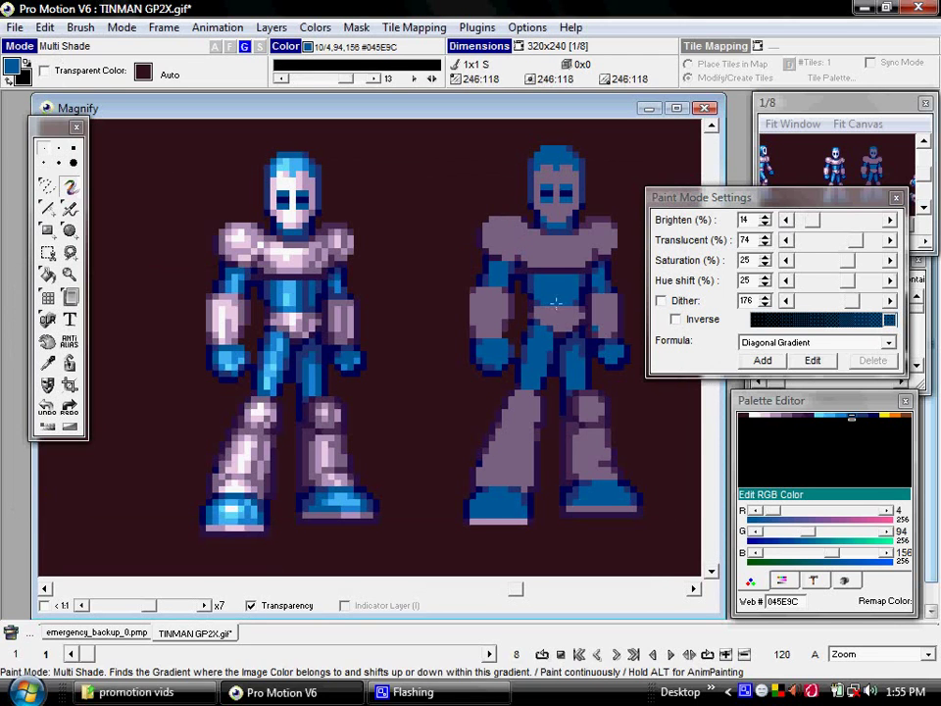
{"action": "key", "text": "plus"}
{"action": "key", "text": "plus"}
{"action": "key", "text": "plus"}
{"action": "key", "text": "plus"}
{"action": "key", "text": "plus"}
{"action": "key", "text": "plus"}
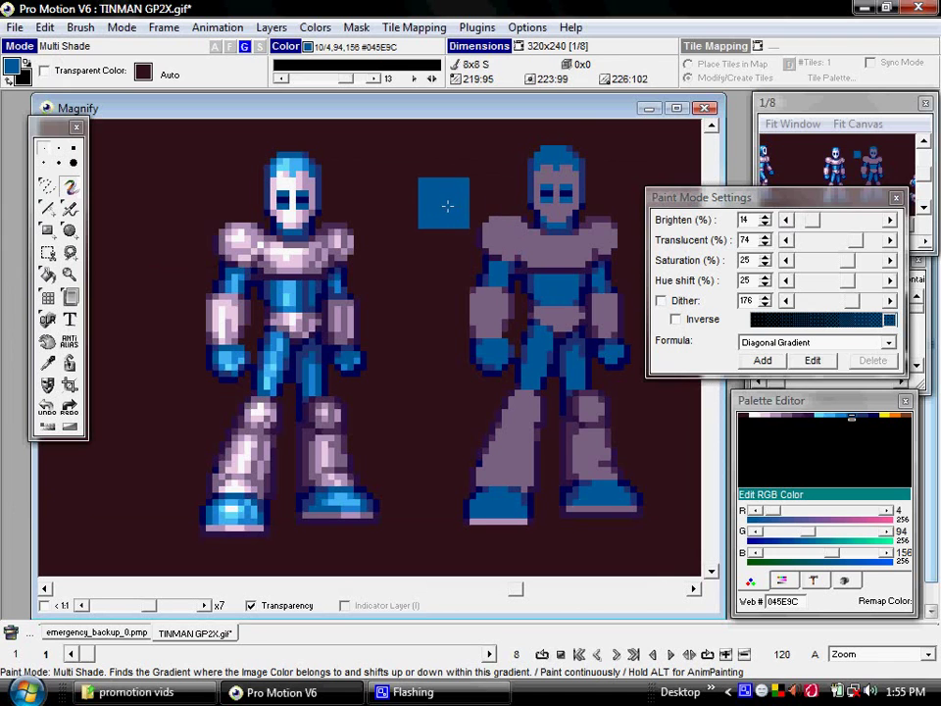
{"action": "key", "text": "plus"}
{"action": "key", "text": "plus"}
{"action": "key", "text": "plus"}
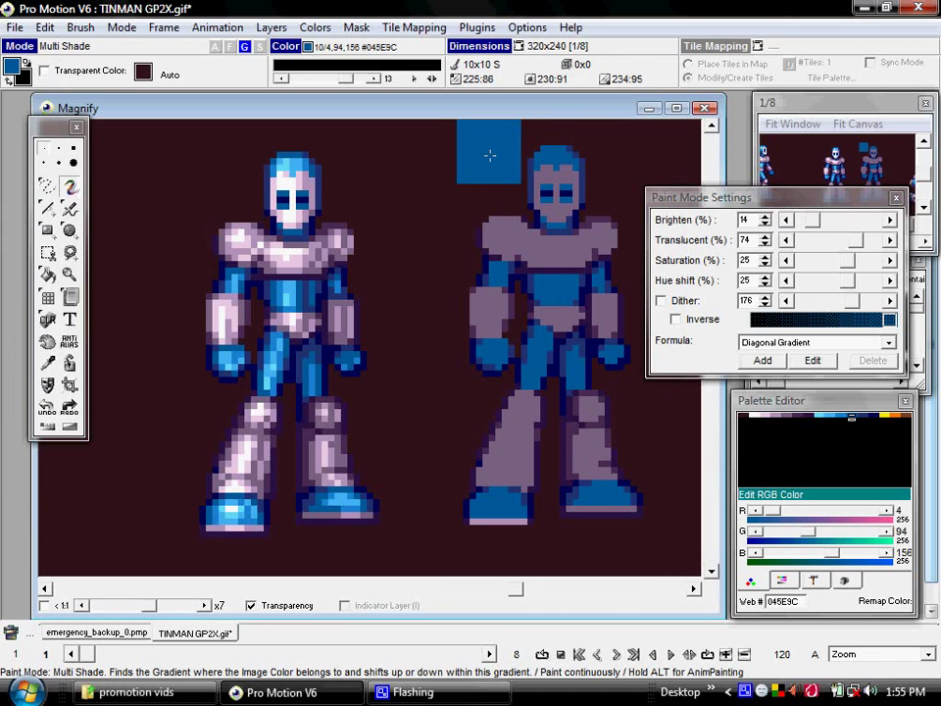
{"action": "left_click_drag", "start_coordinate": [500, 141], "coordinate": [607, 509]}
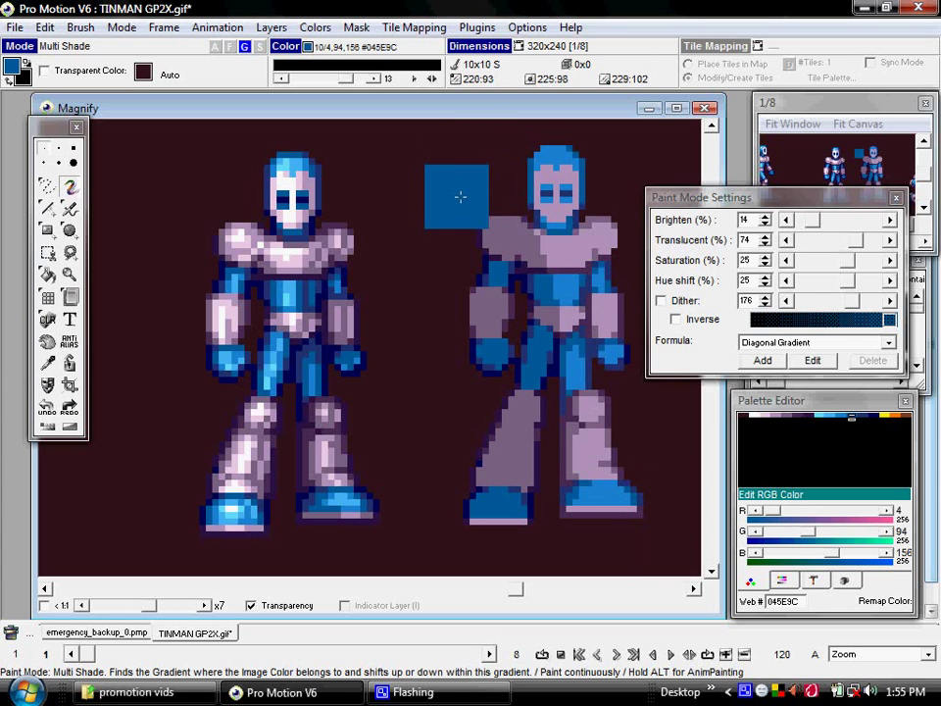
{"action": "left_click", "coordinate": [490, 127]}
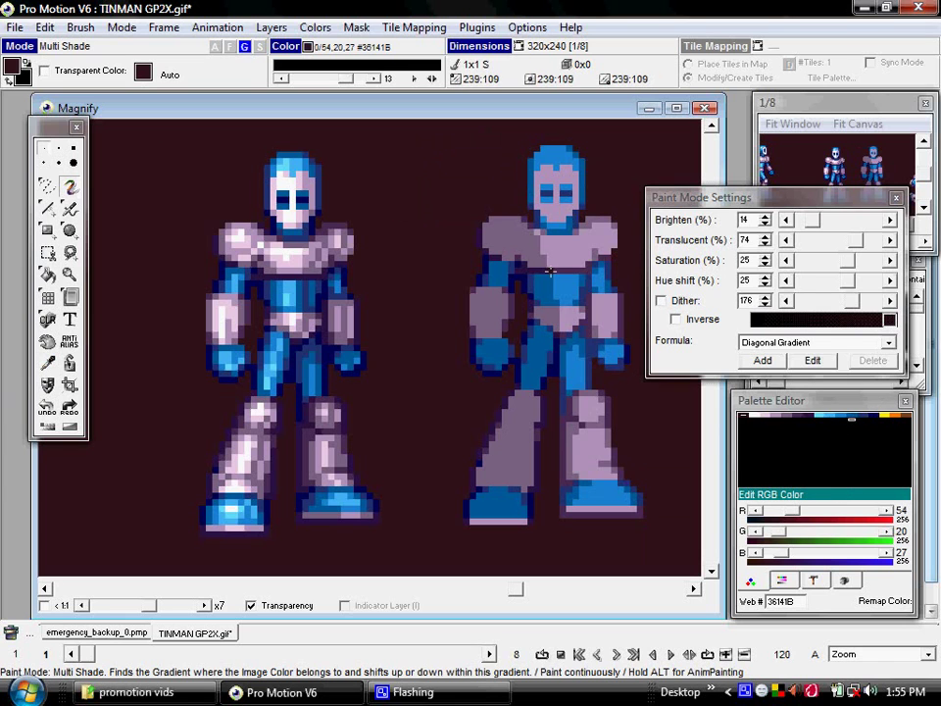
Step: Shade the robot's torso, limbs, head and chest with a larger brush, undoing the last strokes
{"action": "left_click", "coordinate": [555, 261]}
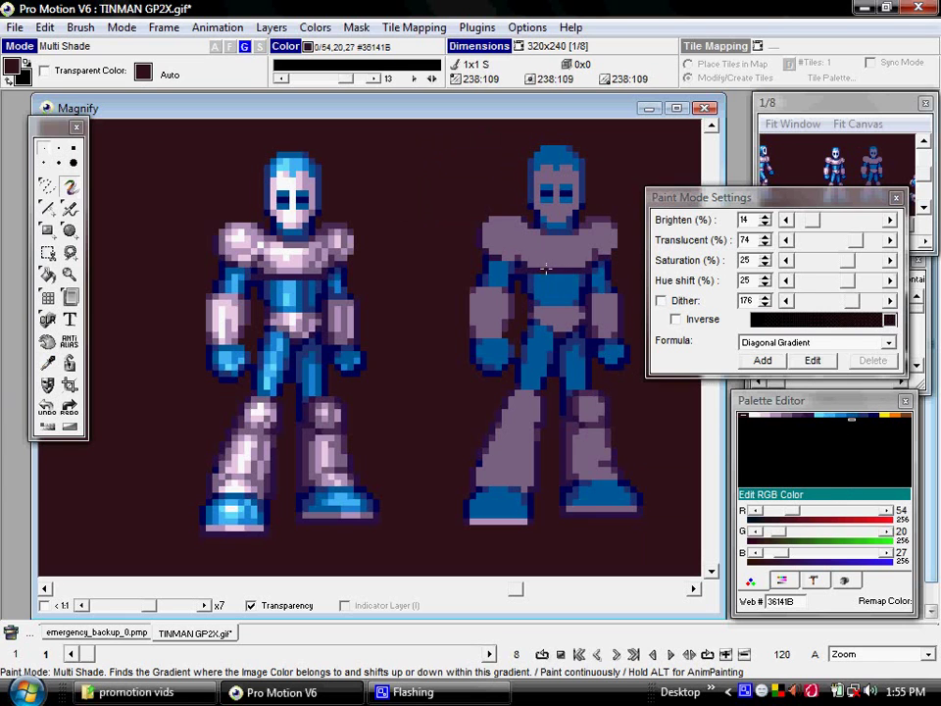
{"action": "key", "text": "plus"}
{"action": "key", "text": "plus"}
{"action": "mouse_move", "coordinate": [606, 172]}
{"action": "left_mouse_down"}
{"action": "mouse_move", "coordinate": [558, 178]}
{"action": "mouse_move", "coordinate": [551, 219]}
{"action": "mouse_move", "coordinate": [496, 274]}
{"action": "left_mouse_up"}
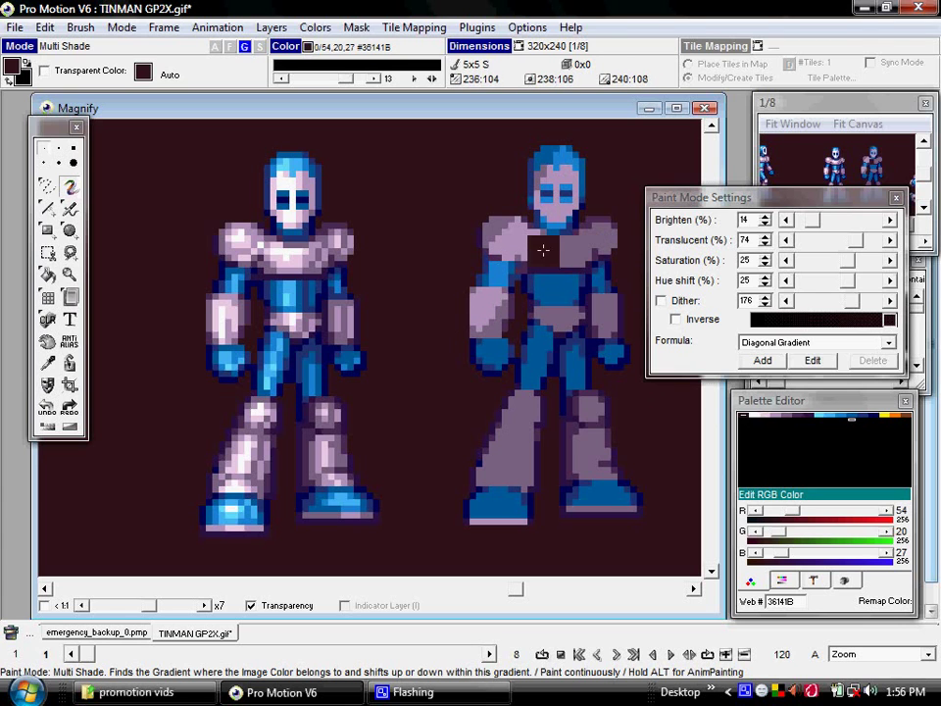
{"action": "mouse_move", "coordinate": [546, 248]}
{"action": "left_mouse_down"}
{"action": "mouse_move", "coordinate": [557, 209]}
{"action": "mouse_move", "coordinate": [519, 243]}
{"action": "left_mouse_up"}
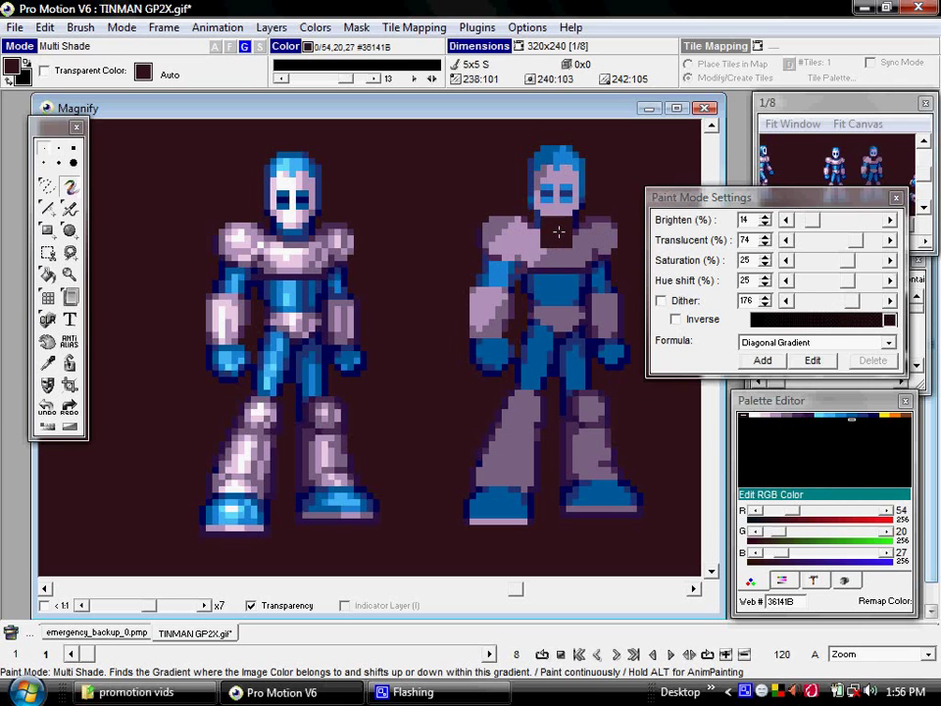
{"action": "key", "text": "ctrl+z"}
Step: Darken the right robot's shoulder, upper arm and leg with black Multi Shade strokes
{"action": "key", "text": "plus"}
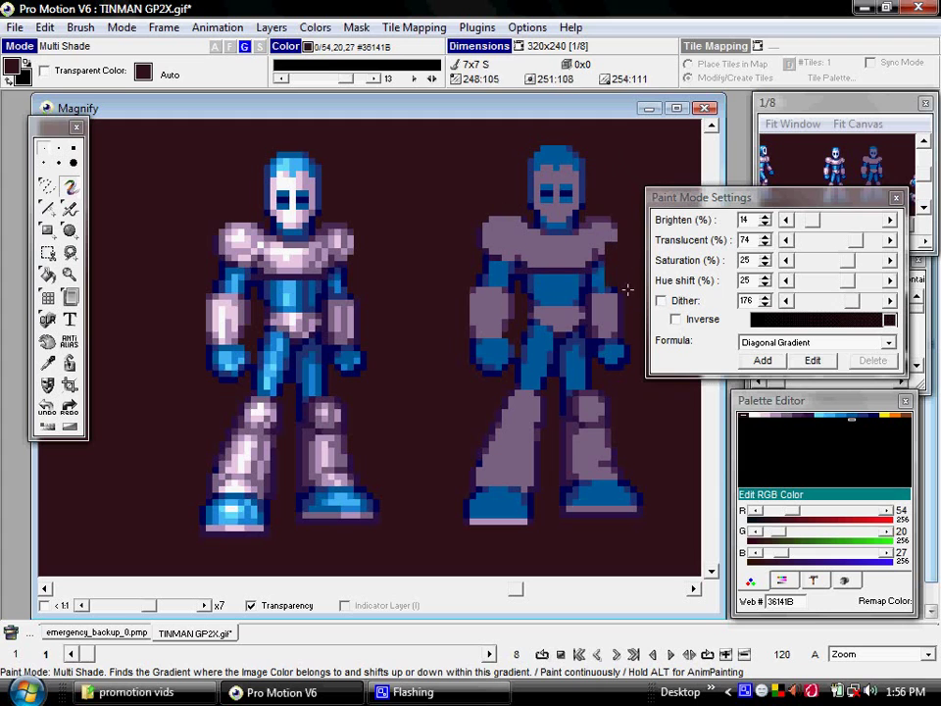
{"action": "left_click", "coordinate": [820, 423]}
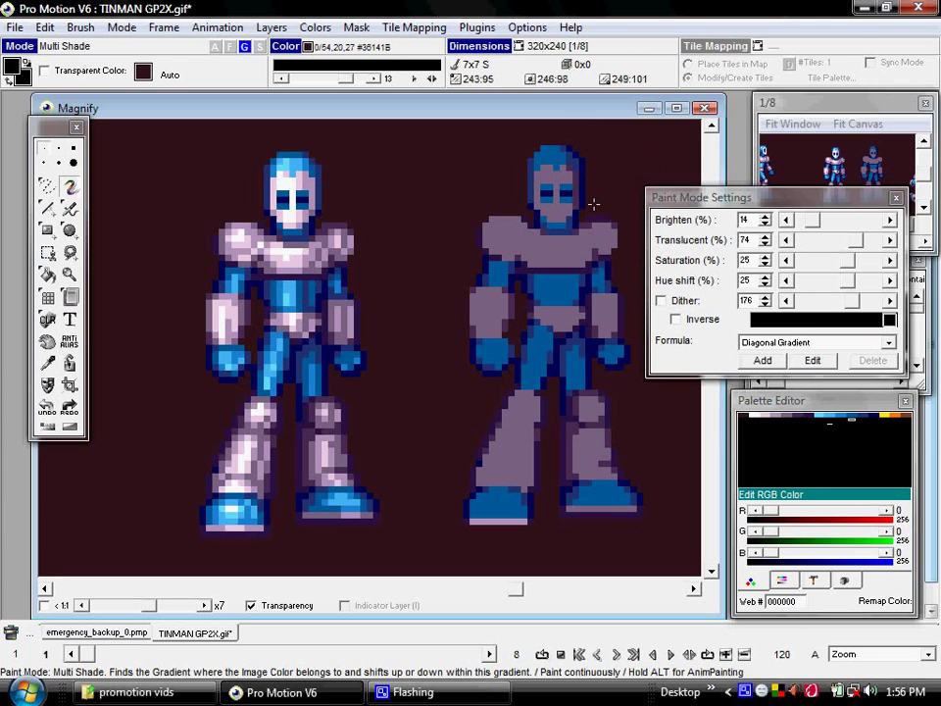
{"action": "mouse_move", "coordinate": [593, 204]}
{"action": "left_mouse_down"}
{"action": "mouse_move", "coordinate": [606, 371]}
{"action": "mouse_move", "coordinate": [644, 540]}
{"action": "left_mouse_up"}
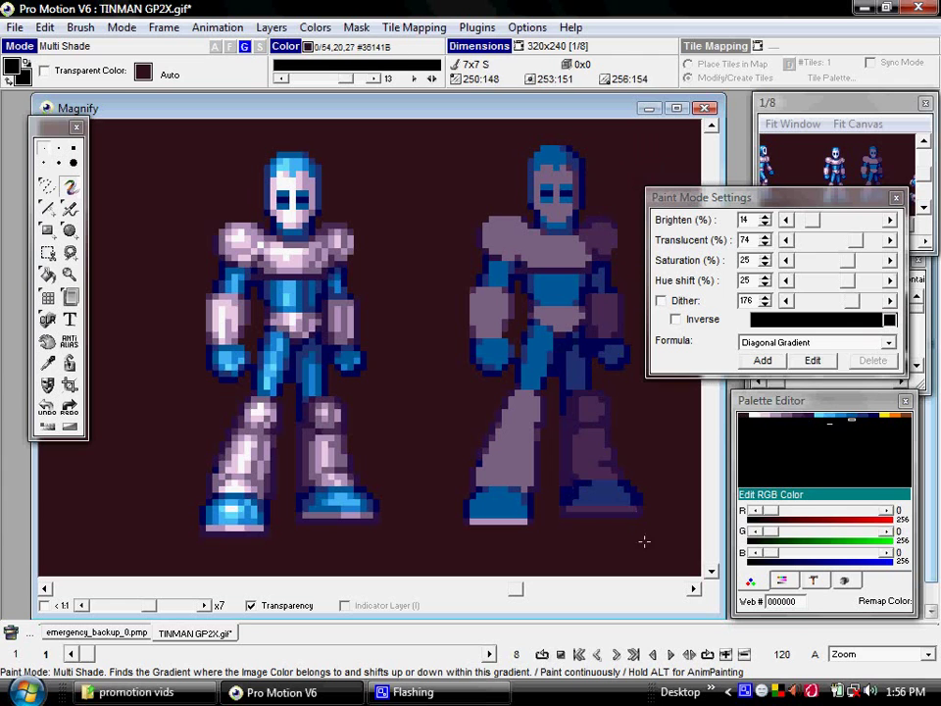
{"action": "left_click_drag", "start_coordinate": [605, 252], "coordinate": [602, 301]}
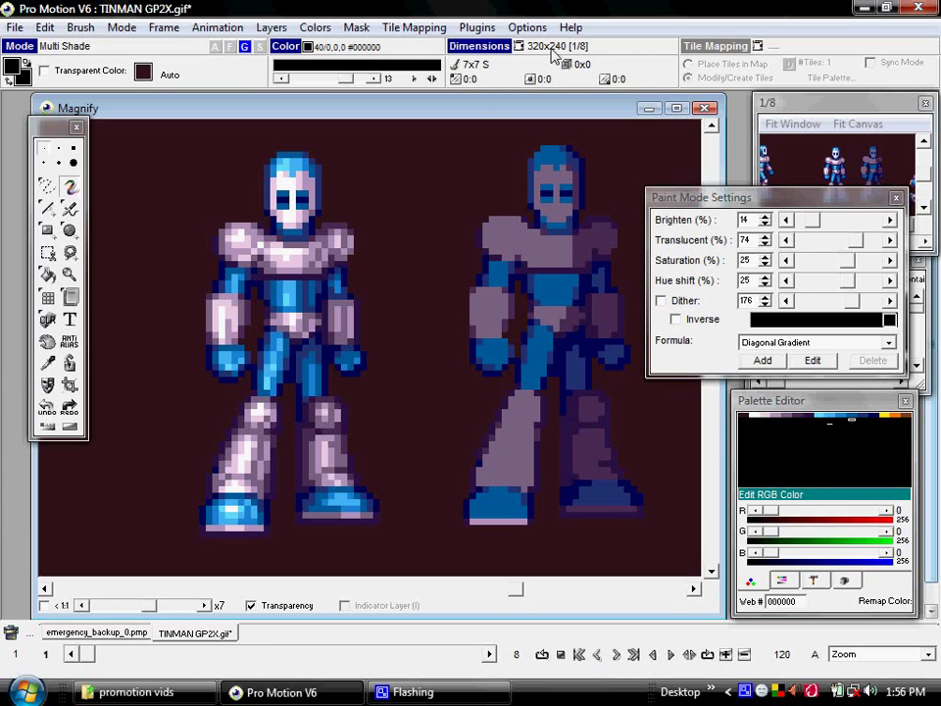
Step: With a single-pixel brush, add dark detail pixels on the helmet edge, forehead and shoulder
{"action": "key", "text": "minus"}
{"action": "key", "text": "minus"}
{"action": "key", "text": "minus"}
{"action": "key", "text": "minus"}
{"action": "key", "text": "minus"}
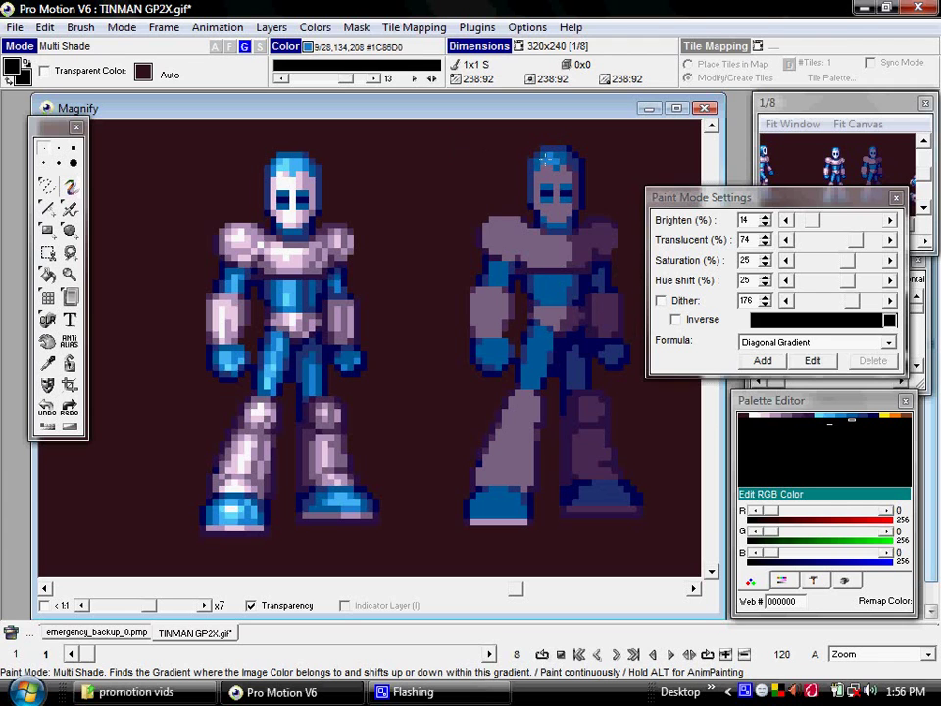
{"action": "left_click", "coordinate": [517, 180]}
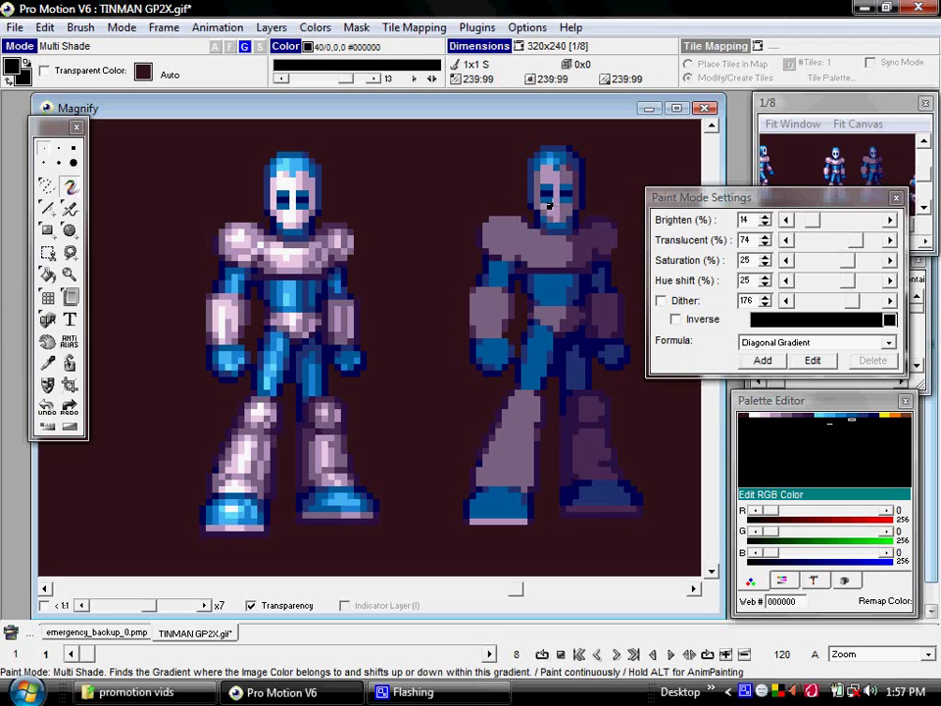
{"action": "left_click", "coordinate": [550, 174]}
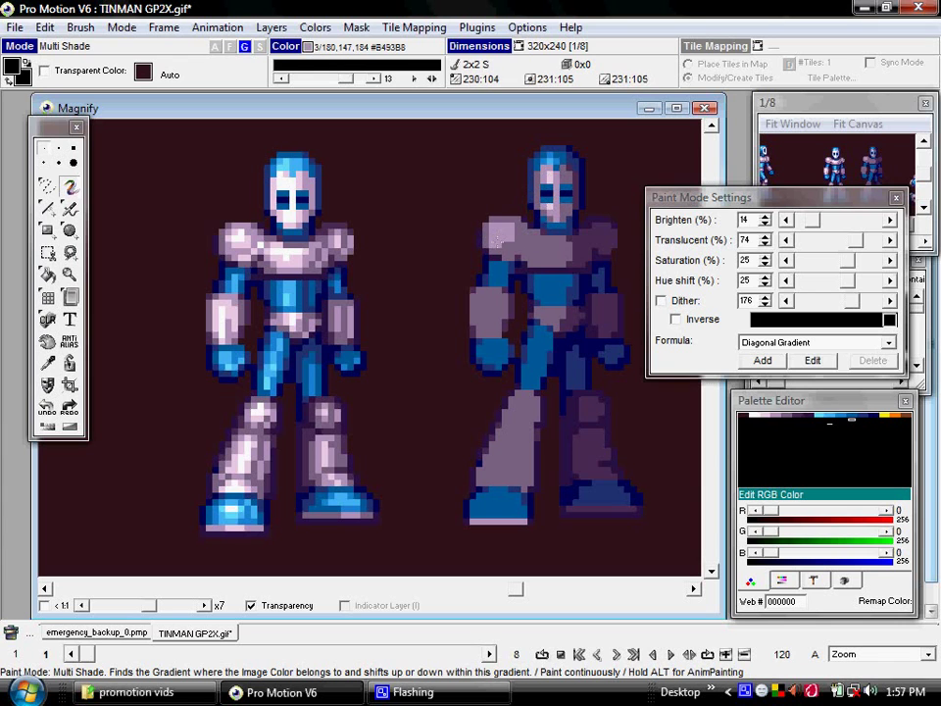
{"action": "left_click", "coordinate": [495, 228]}
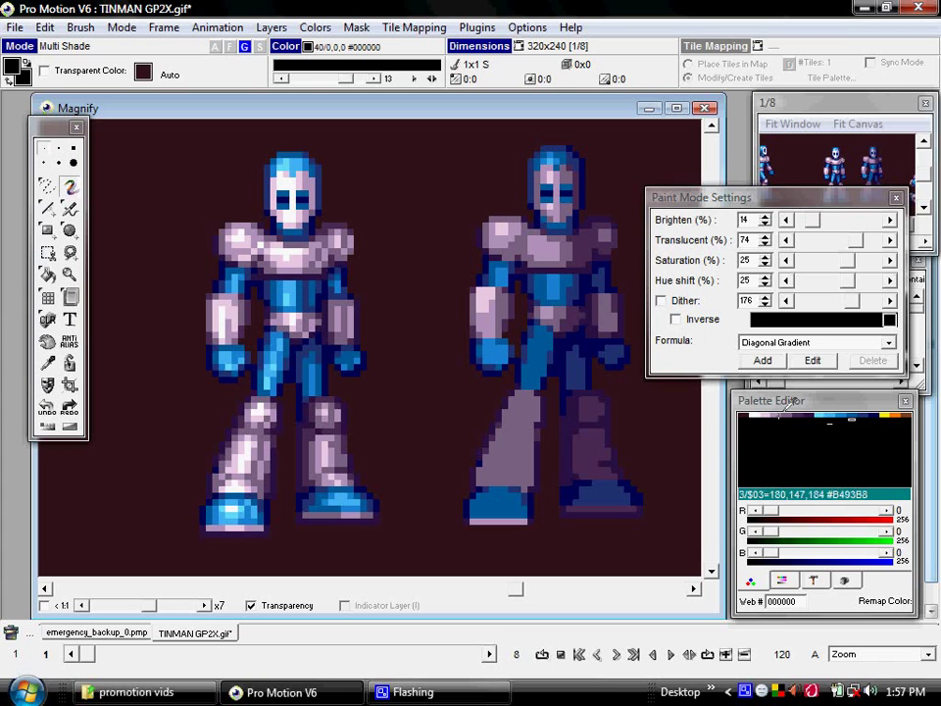
Step: Eyedrop the lavender shoulder colour and lighten a shoulder pixel and the chest with a larger brush
{"action": "left_click", "coordinate": [516, 235]}
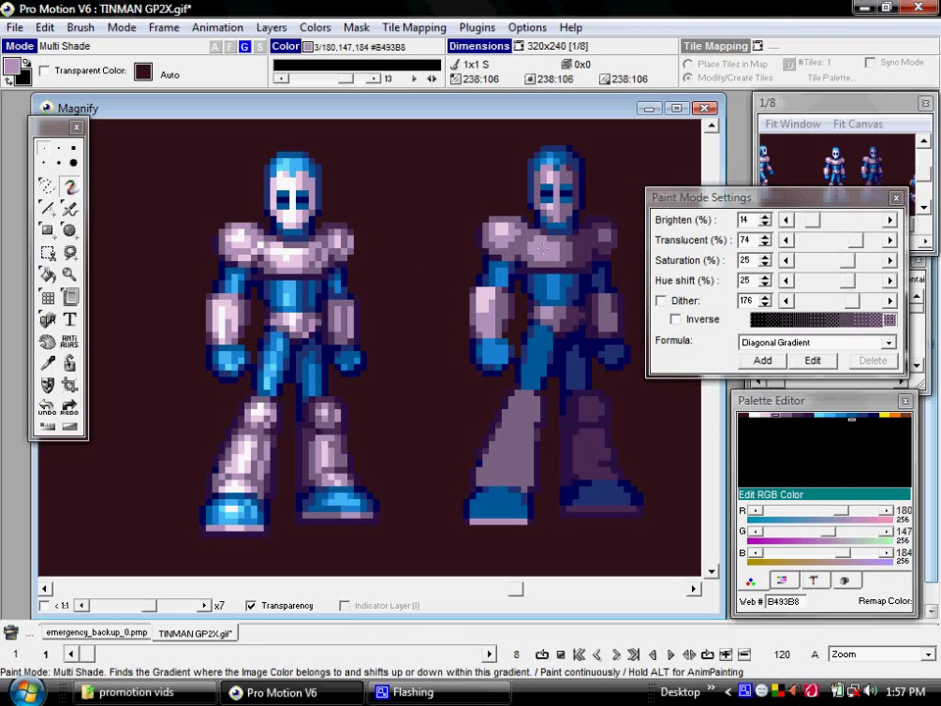
{"action": "left_click", "coordinate": [543, 249]}
{"action": "key", "text": "plus"}
{"action": "key", "text": "plus"}
{"action": "key", "text": "plus"}
{"action": "key", "text": "plus"}
{"action": "key", "text": "plus"}
{"action": "key", "text": "plus"}
{"action": "key", "text": "plus"}
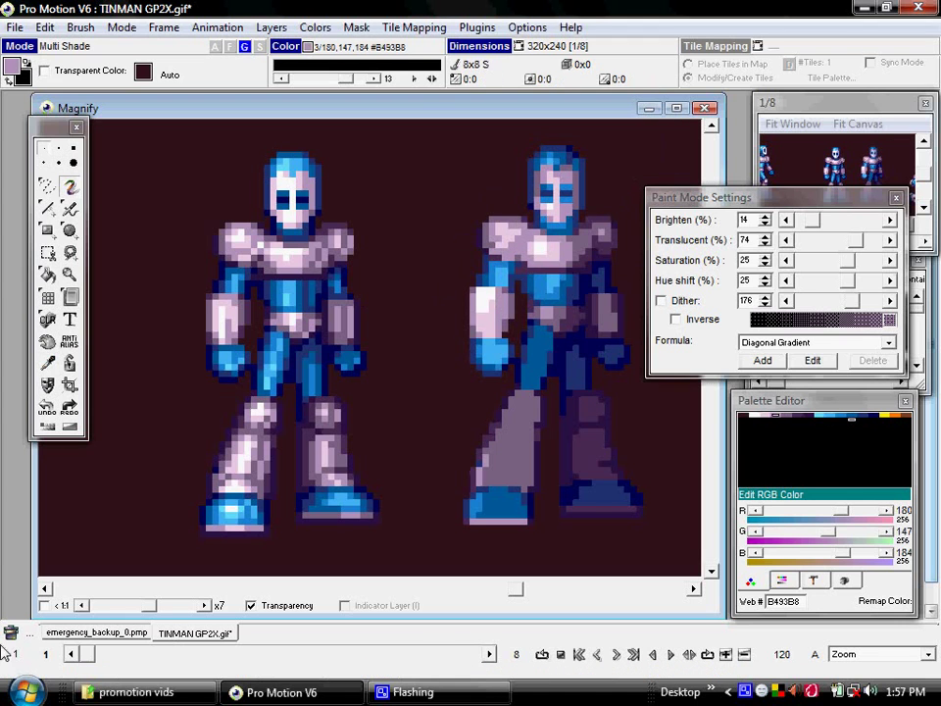
{"action": "left_click_drag", "start_coordinate": [549, 240], "coordinate": [478, 314]}
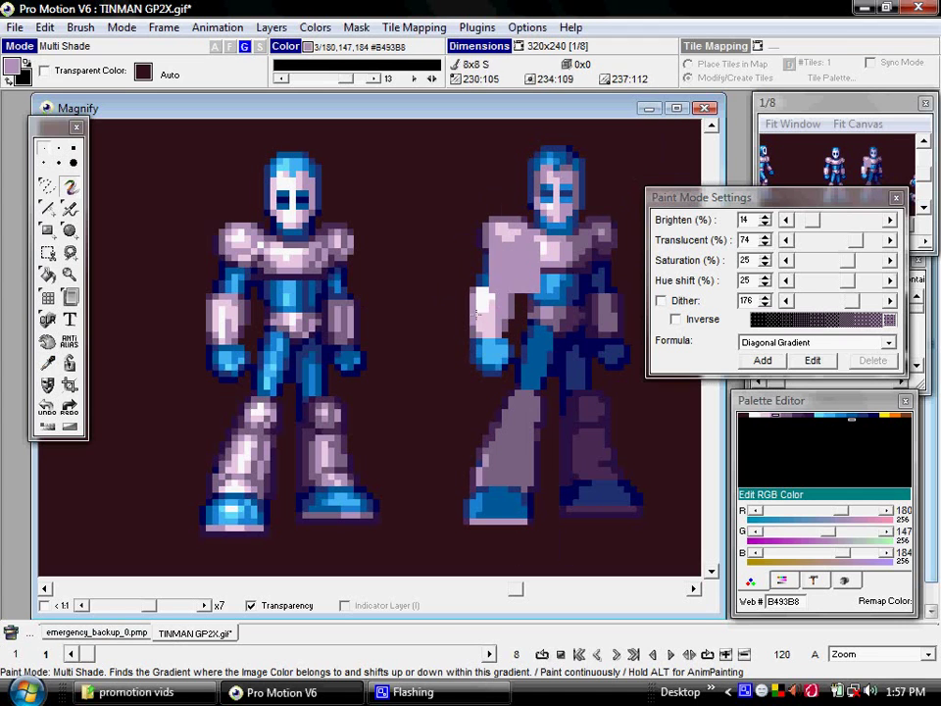
Step: Try lighter repaints of the right robot's chest, undoing them each time
{"action": "key", "text": "ctrl+z"}
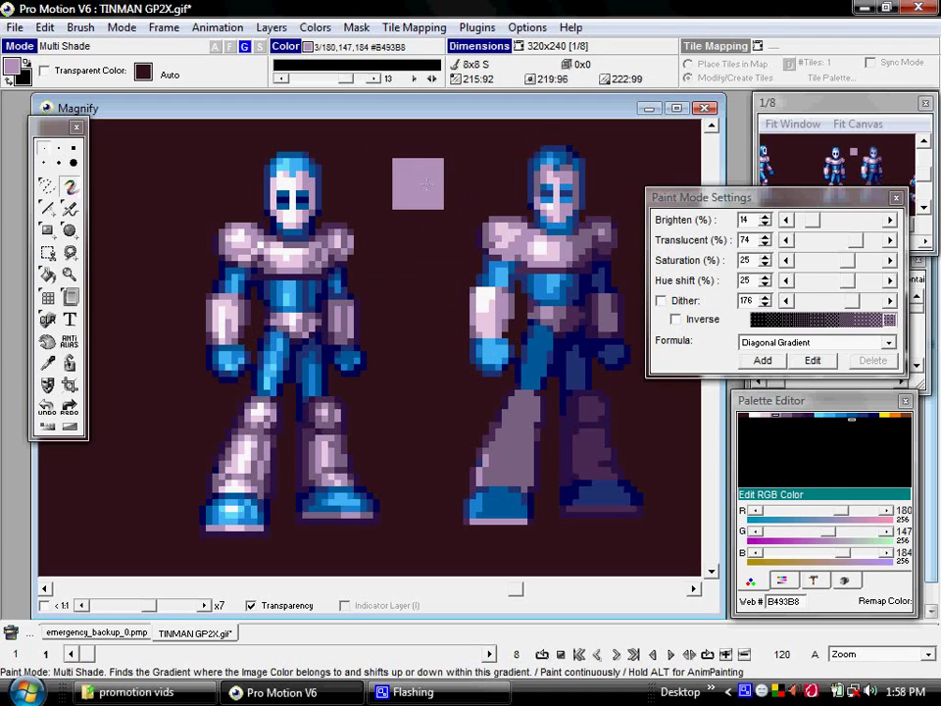
{"action": "key", "text": "ctrl+y"}
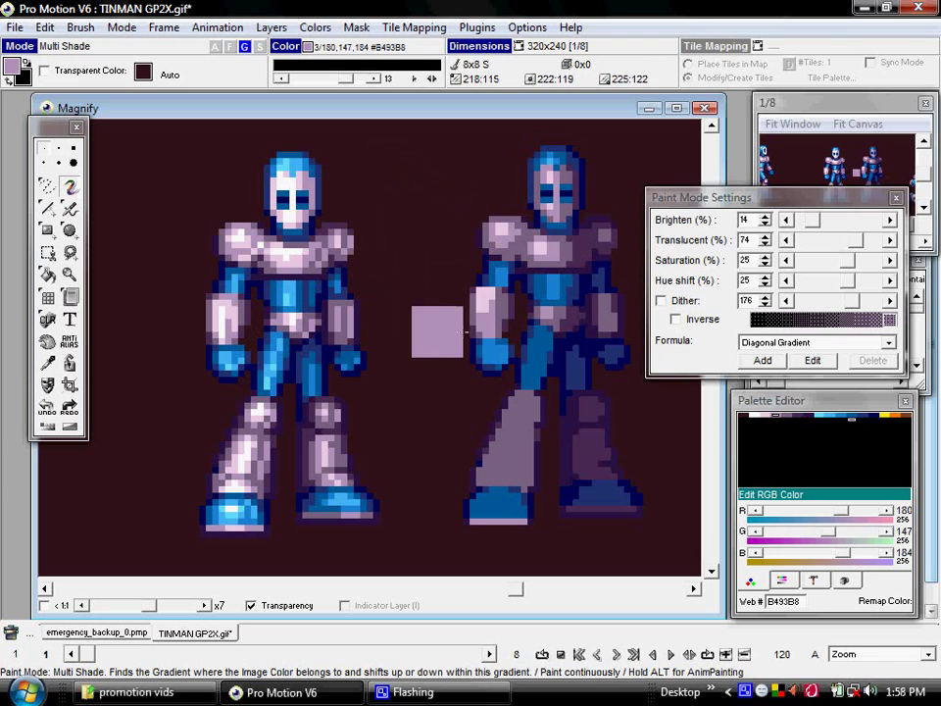
{"action": "left_click_drag", "start_coordinate": [481, 217], "coordinate": [545, 241]}
{"action": "key", "text": "ctrl+z"}
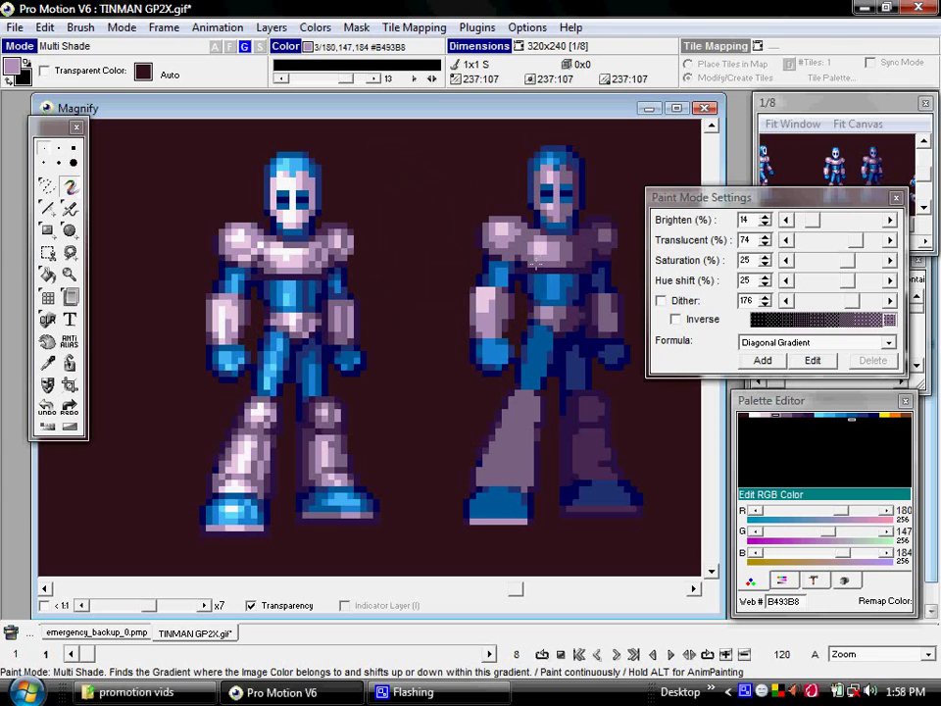
Step: Review the lilac gradient 1 and blue gradient 2, toggle Multi Shade on gradient 2, and confirm
{"action": "key", "text": "p"}
{"action": "left_click", "coordinate": [599, 347]}
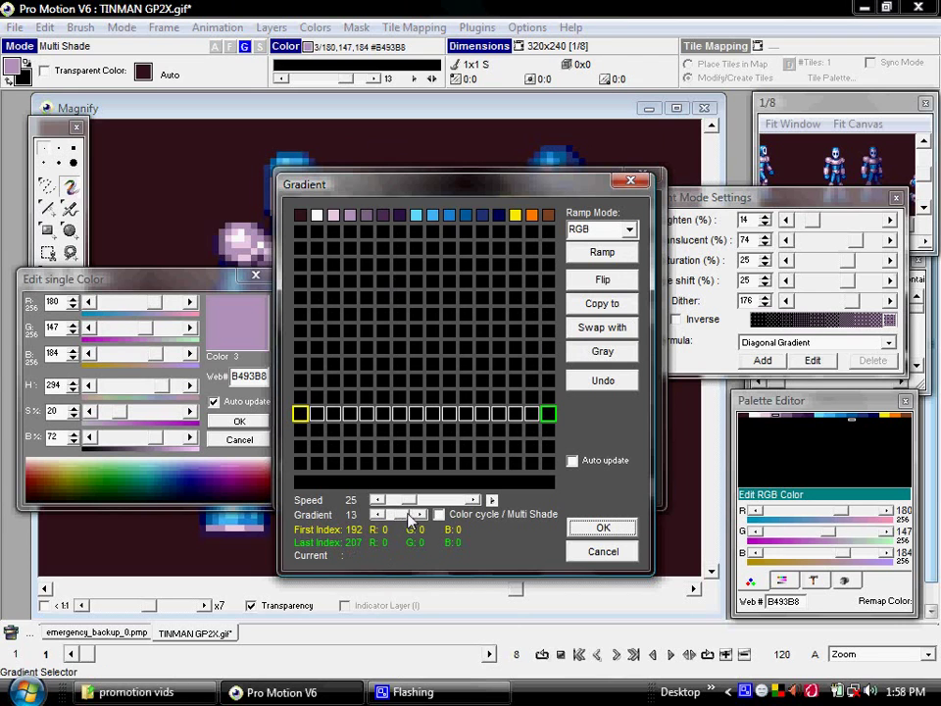
{"action": "left_click_drag", "start_coordinate": [410, 517], "coordinate": [390, 519]}
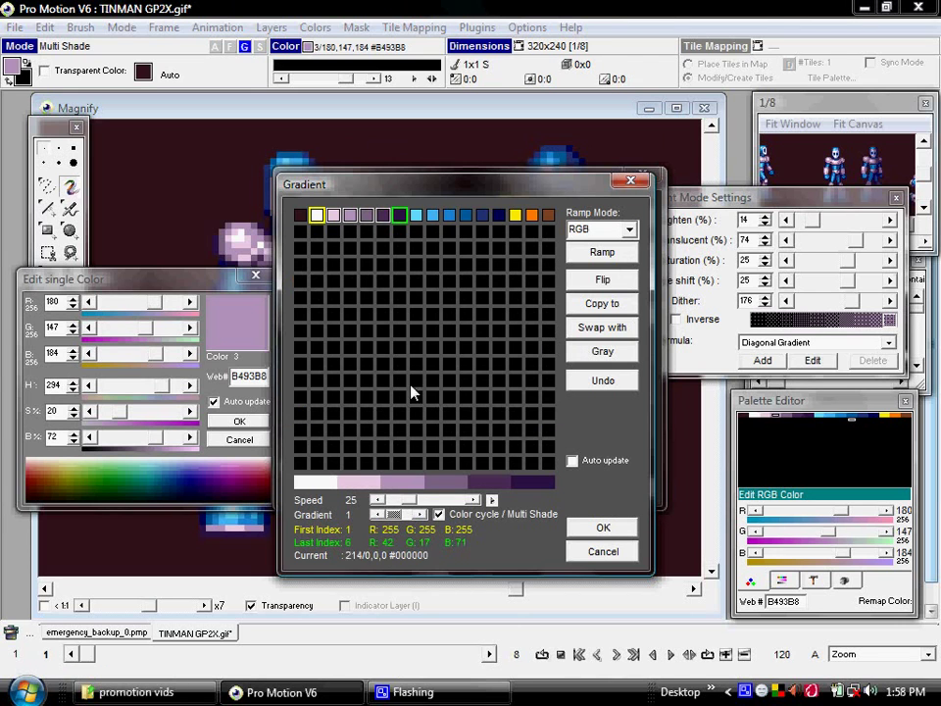
{"action": "left_click", "coordinate": [447, 219]}
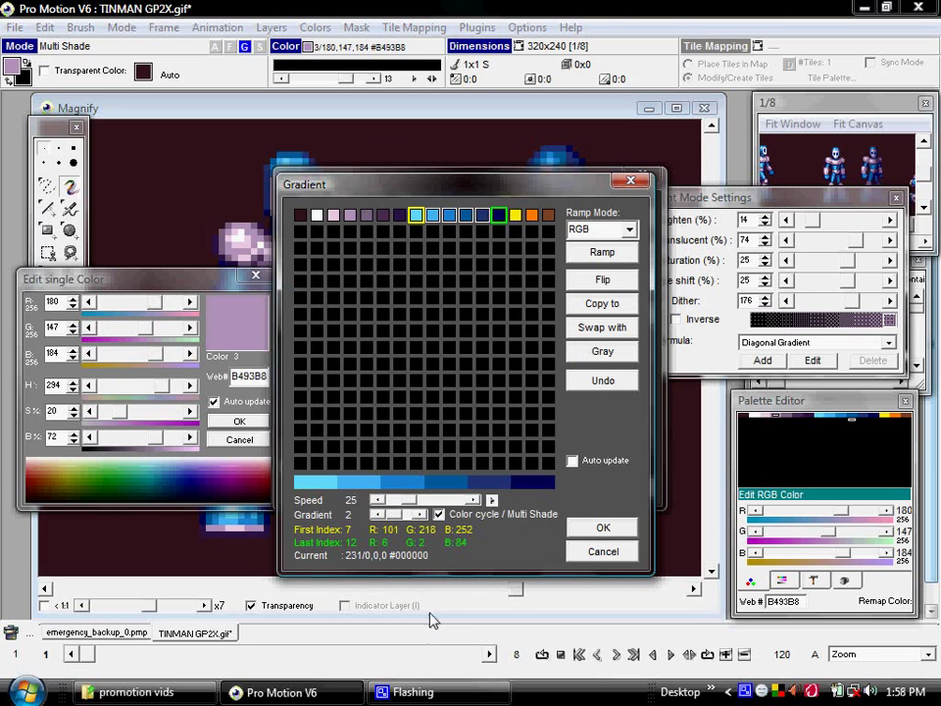
{"action": "left_click", "coordinate": [439, 514]}
{"action": "left_click", "coordinate": [603, 527]}
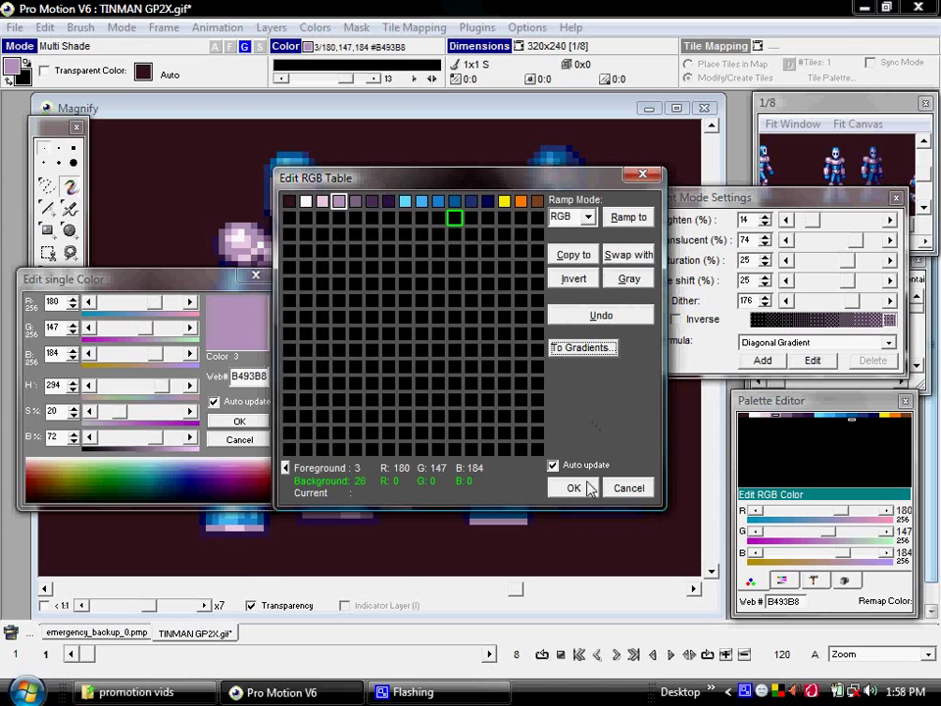
Step: Close the colour table and brighten the right robot's head, shoulders and both legs with a larger brush
{"action": "left_click", "coordinate": [573, 487]}
{"action": "key", "text": "plus"}
{"action": "key", "text": "plus"}
{"action": "key", "text": "plus"}
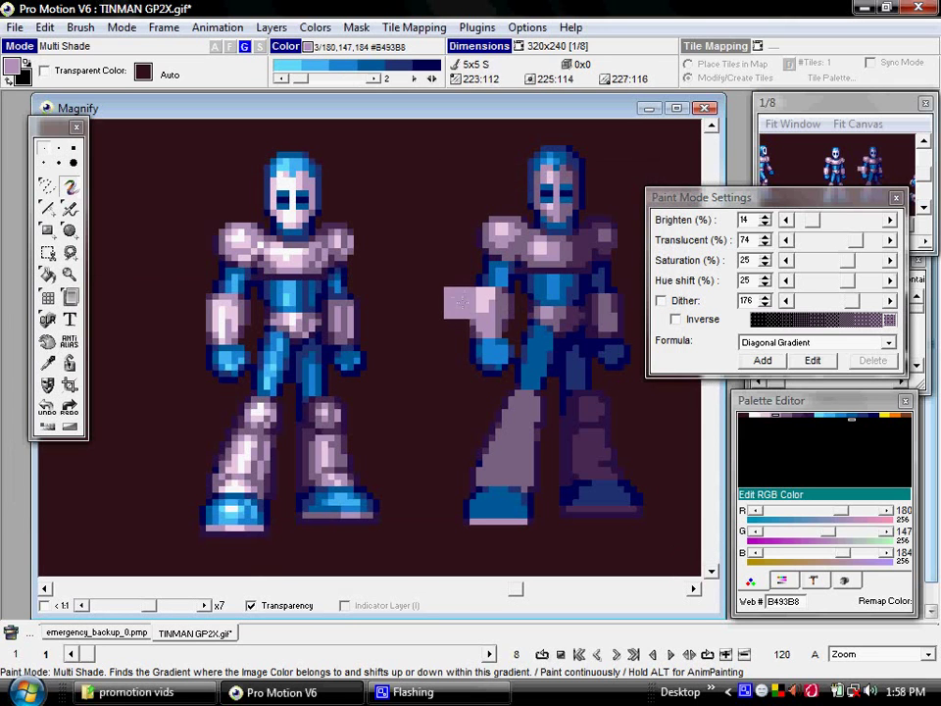
{"action": "left_click_drag", "start_coordinate": [530, 238], "coordinate": [596, 152]}
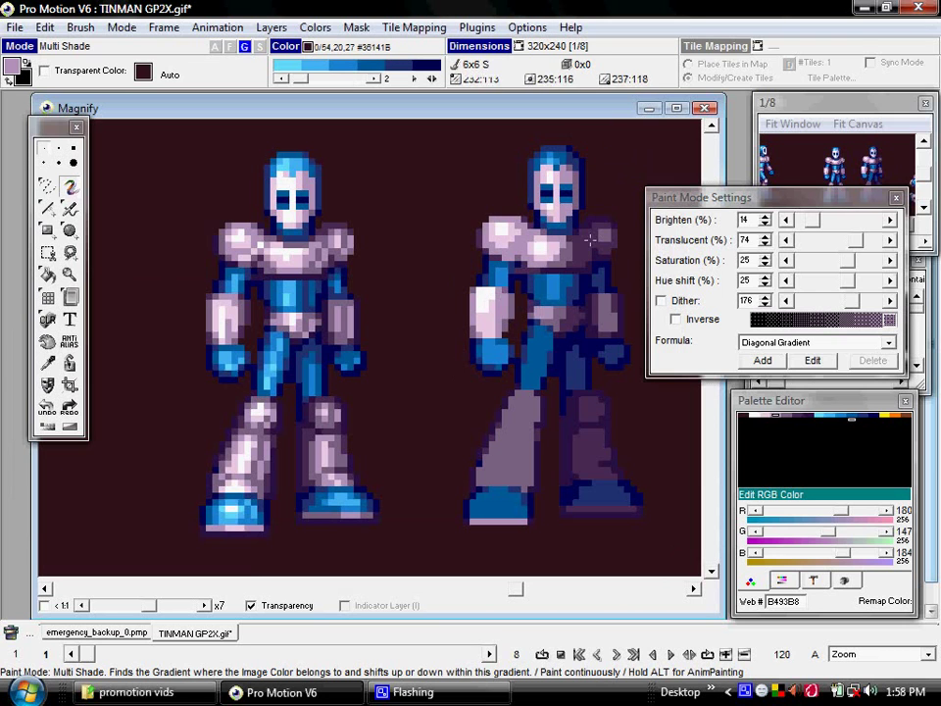
{"action": "left_click_drag", "start_coordinate": [519, 402], "coordinate": [490, 500]}
{"action": "left_click_drag", "start_coordinate": [579, 485], "coordinate": [582, 257]}
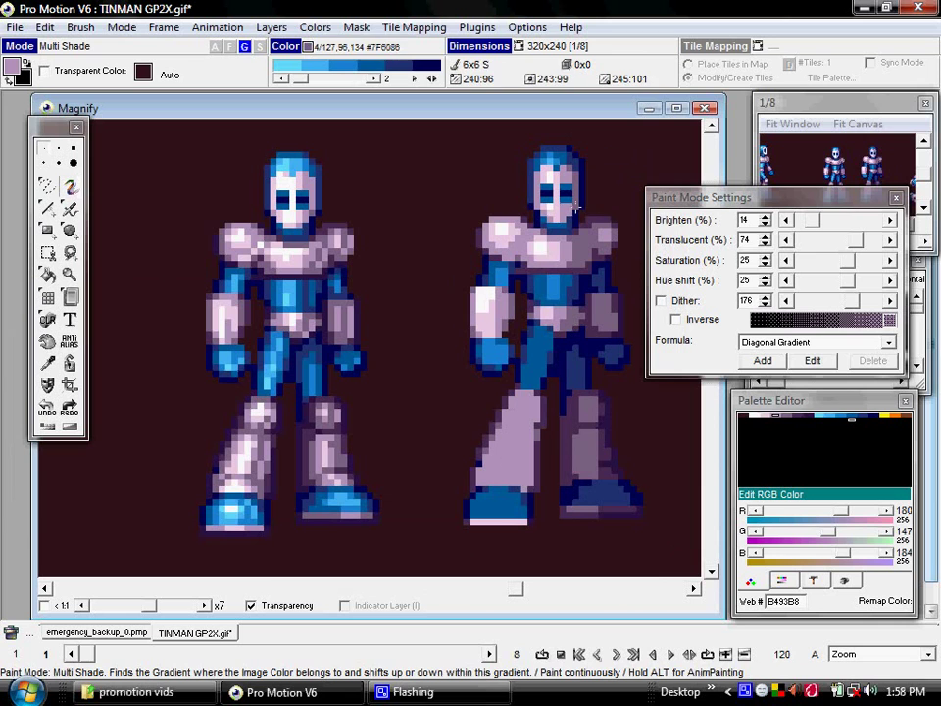
Step: Add further lilac highlights, lightening the right robot's upper and lower leg
{"action": "left_click", "coordinate": [360, 353]}
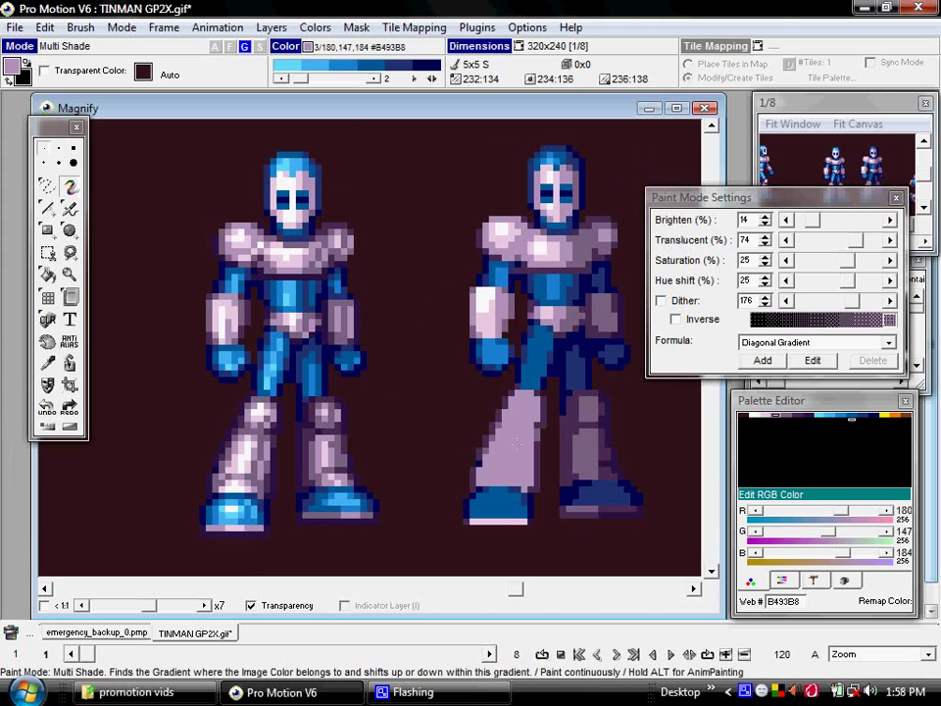
{"action": "left_click", "coordinate": [518, 410]}
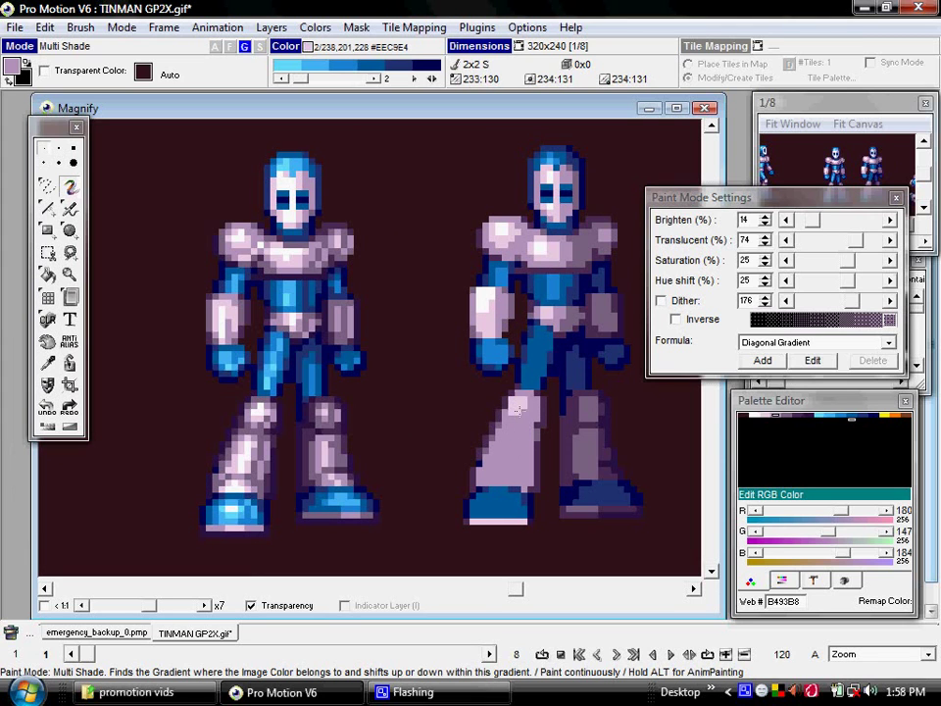
{"action": "left_click_drag", "start_coordinate": [528, 405], "coordinate": [510, 457]}
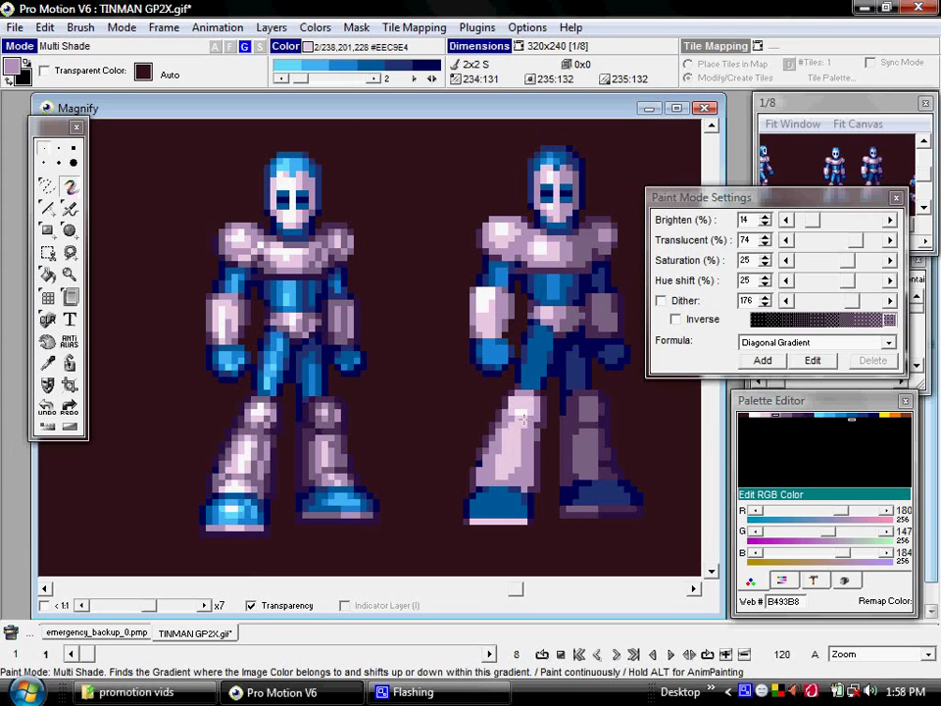